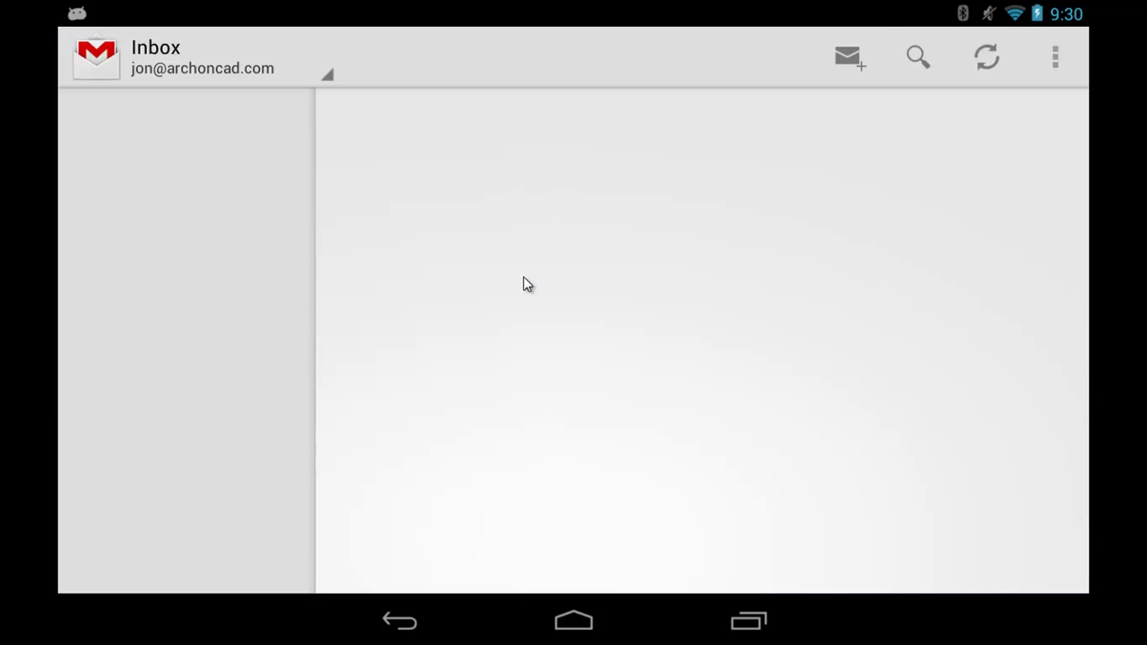
Leave Gmail, place an Email app shortcut on the home screen beside Pocket, and launch the Email app.
key("Escape")
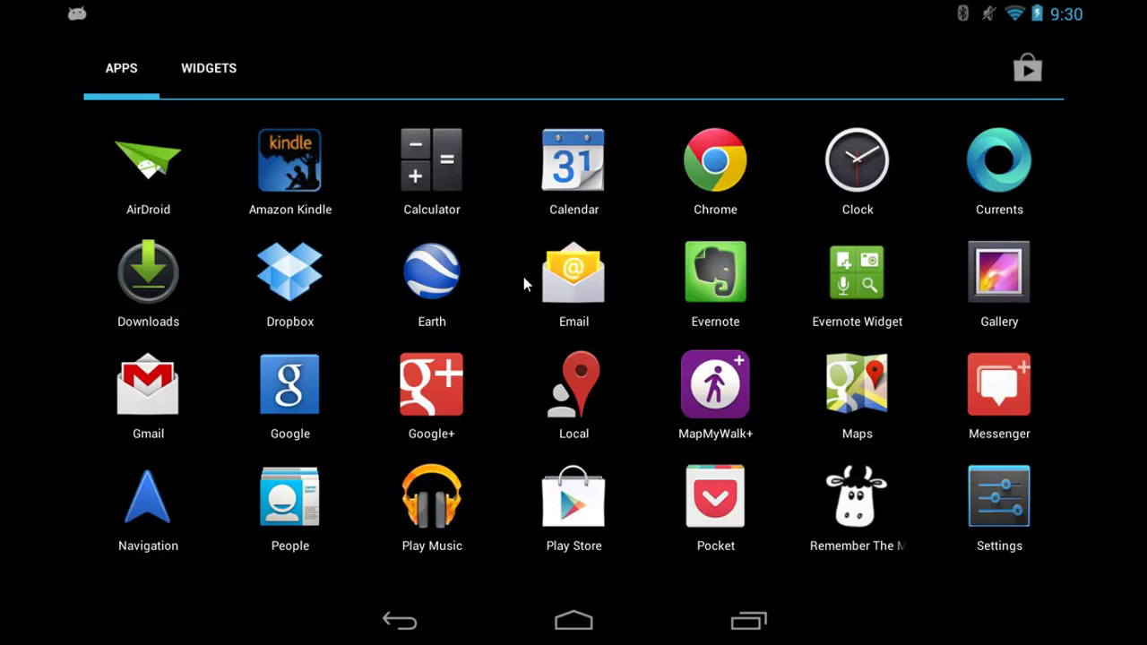
left_click(525, 284)
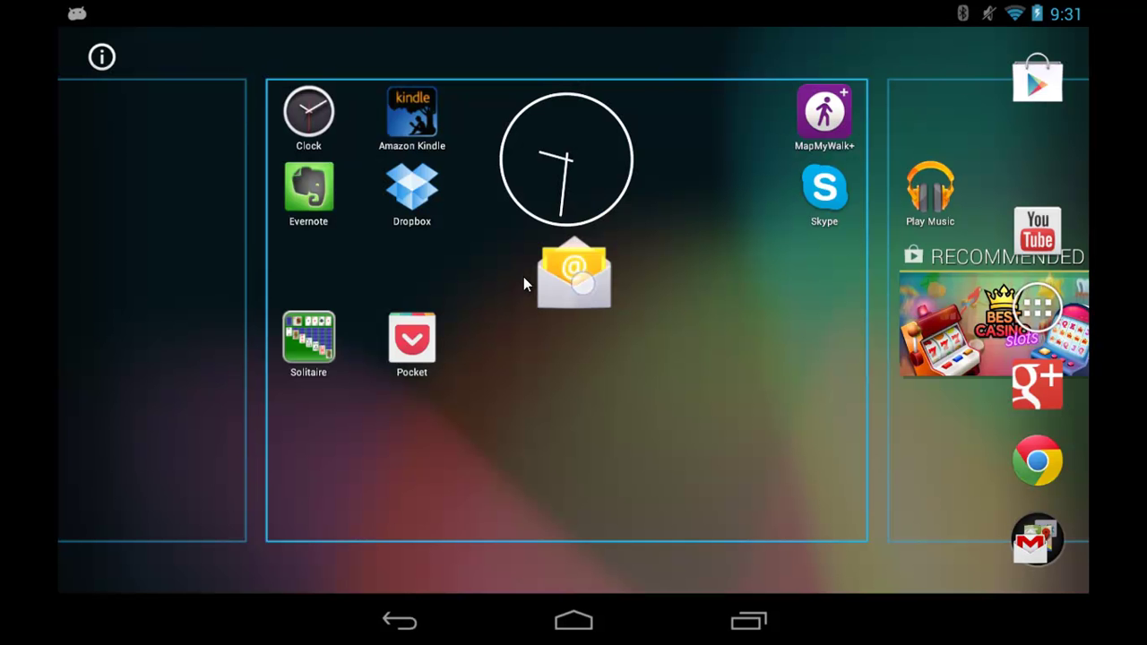
left_click_drag(583, 283, 526, 359)
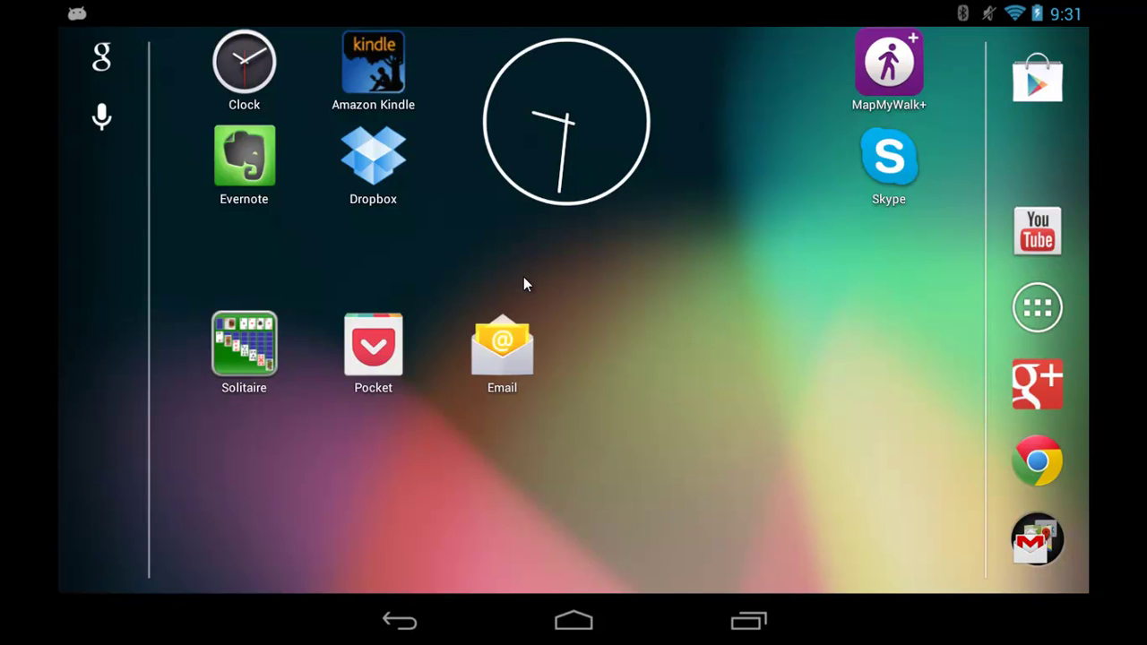
left_click(496, 350)
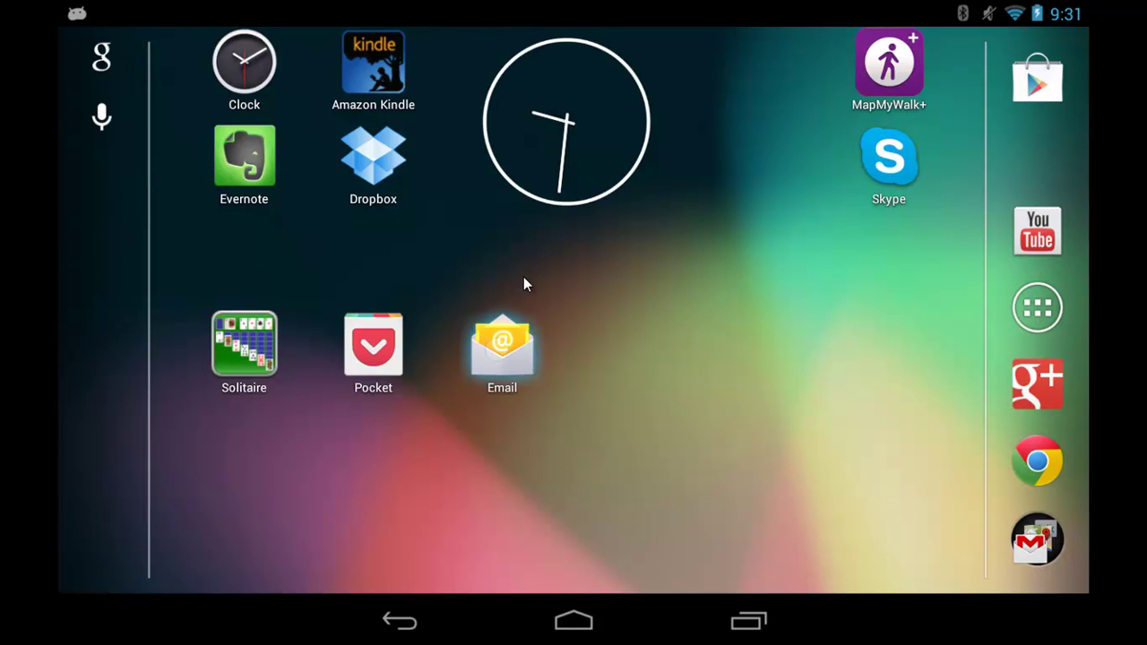
key("Return")
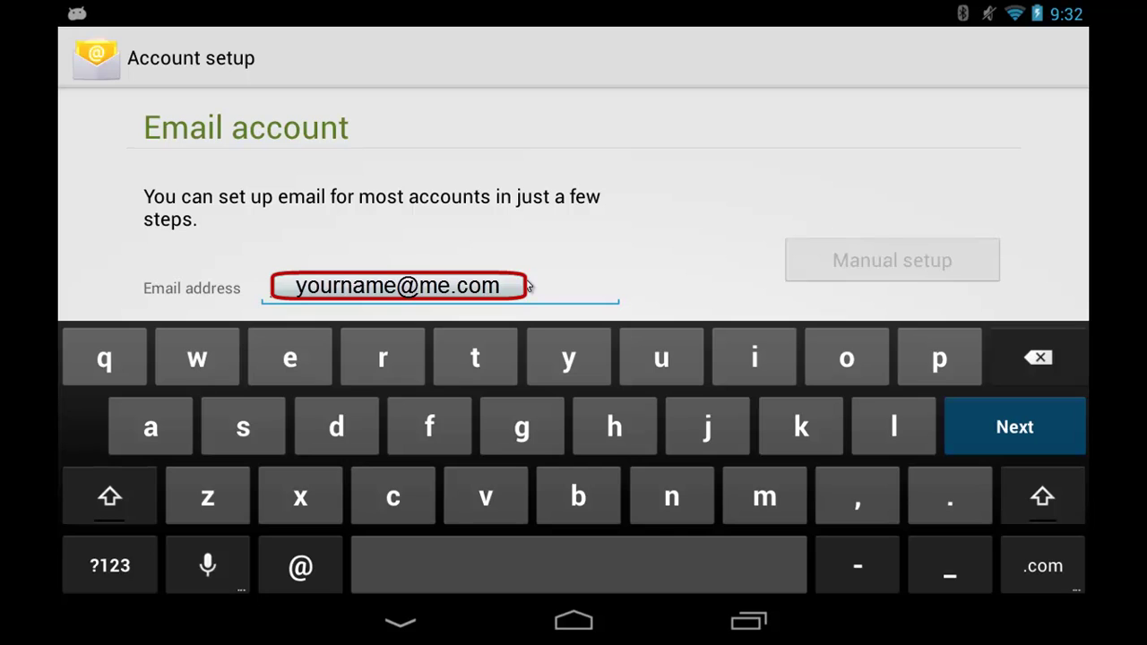
Fill in the account password after the email address and submit the email account setup form.
left_click(1015, 433)
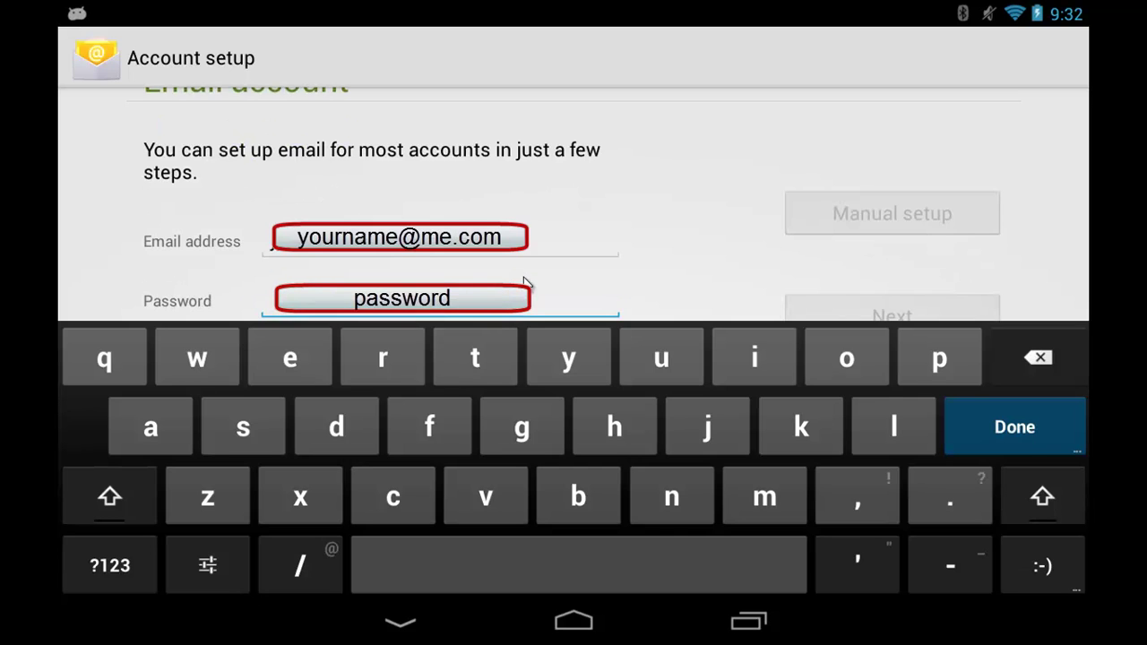
type("l")
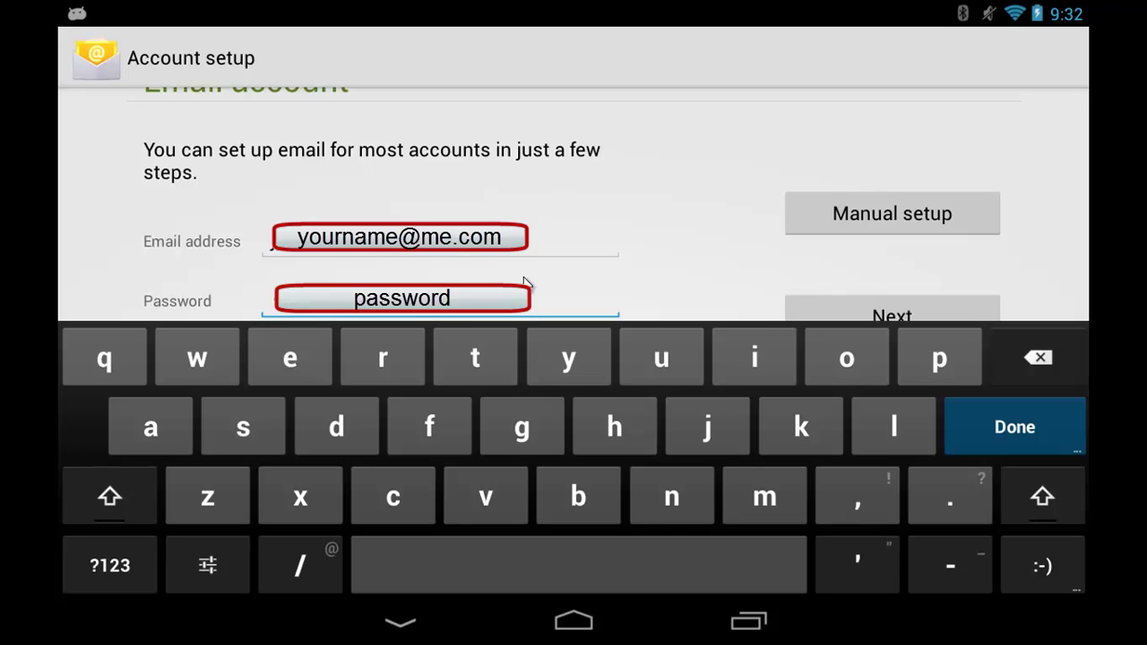
key("Escape")
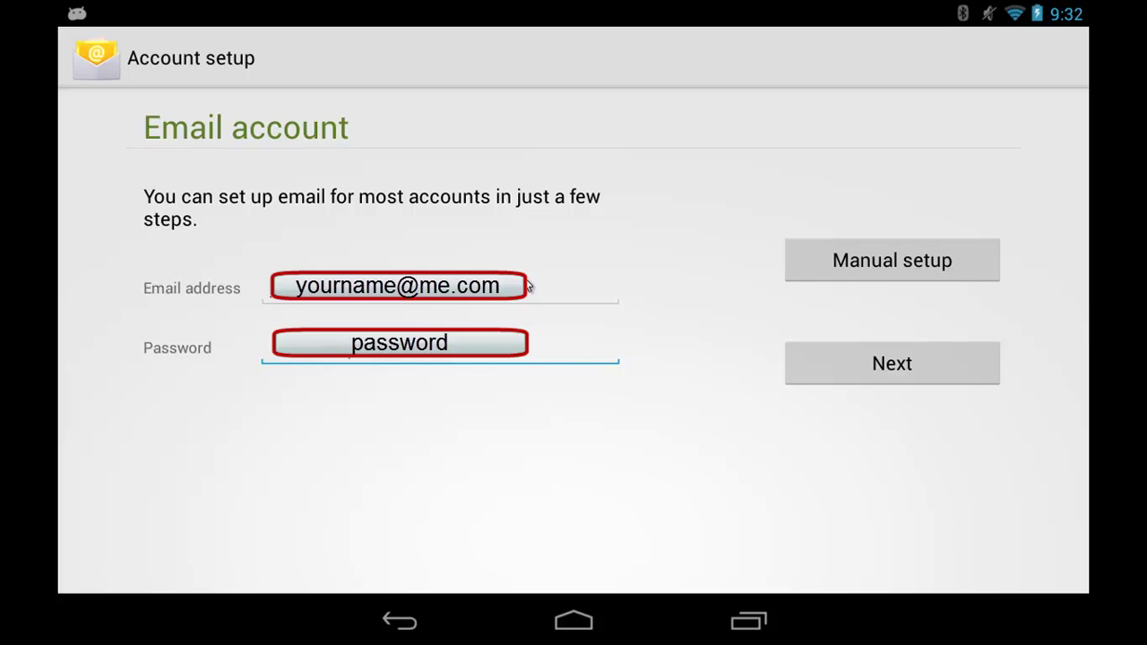
key("Return")
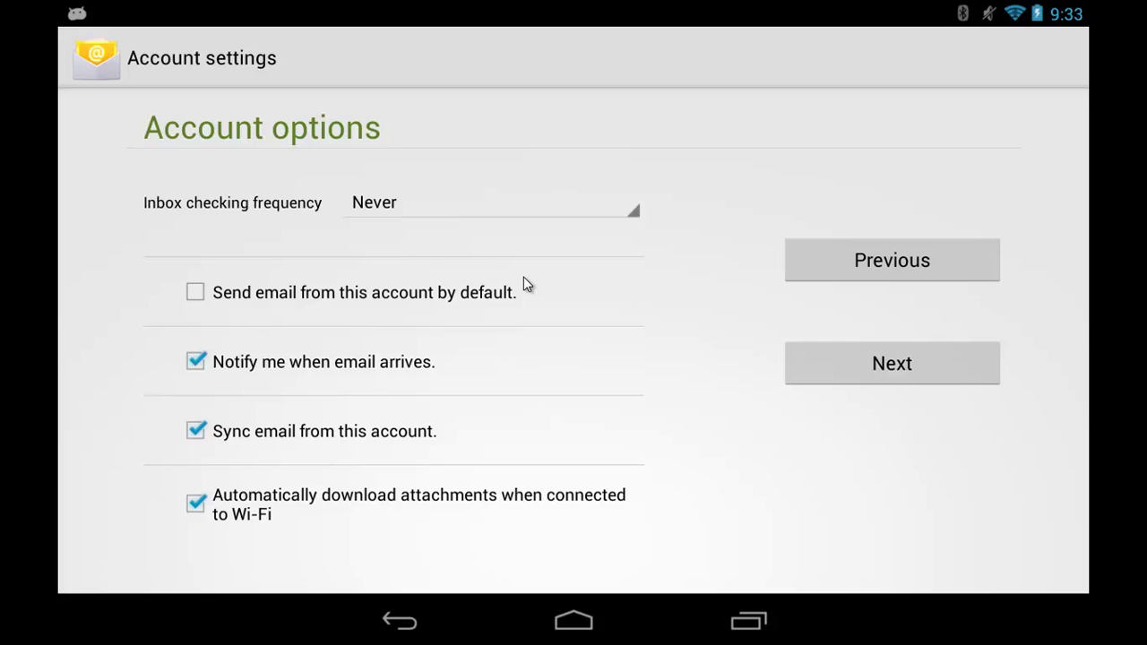
Accept the account options, name the account "My Mac Account", keep the prefilled sender name and finish the setup.
left_click(527, 284)
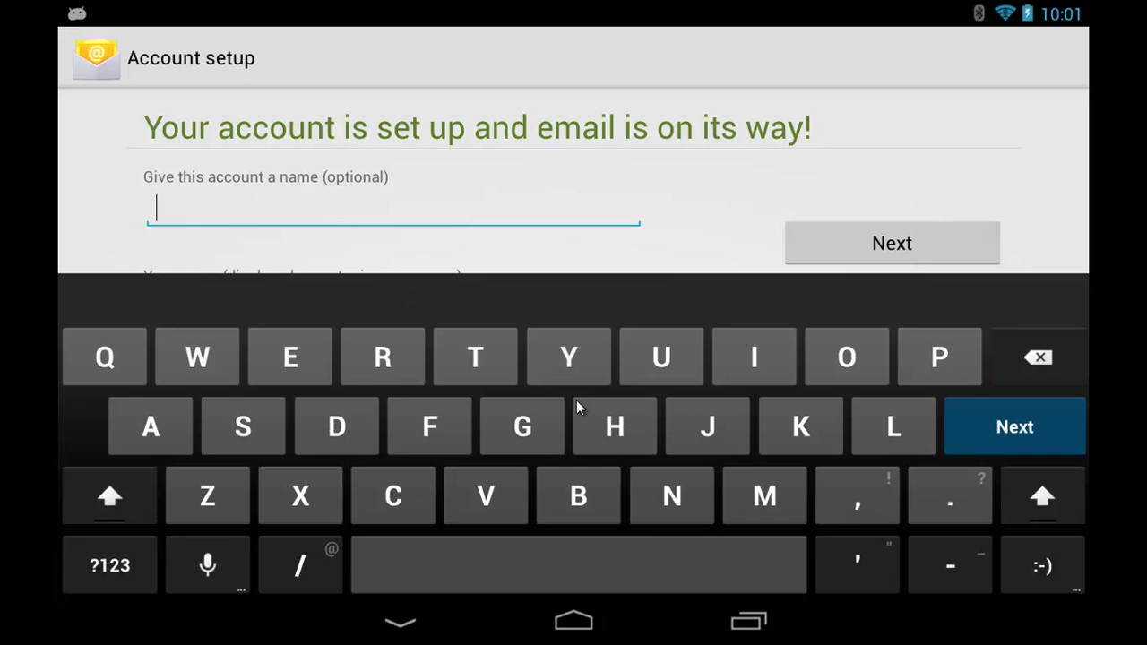
type("My Mac A")
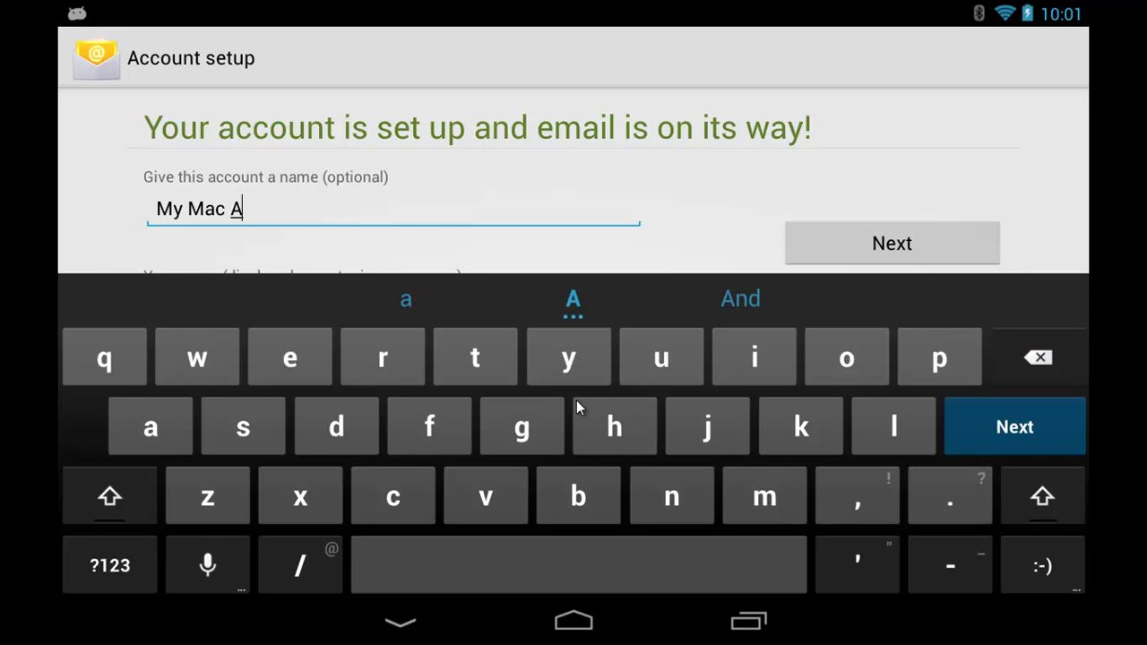
type("ccount")
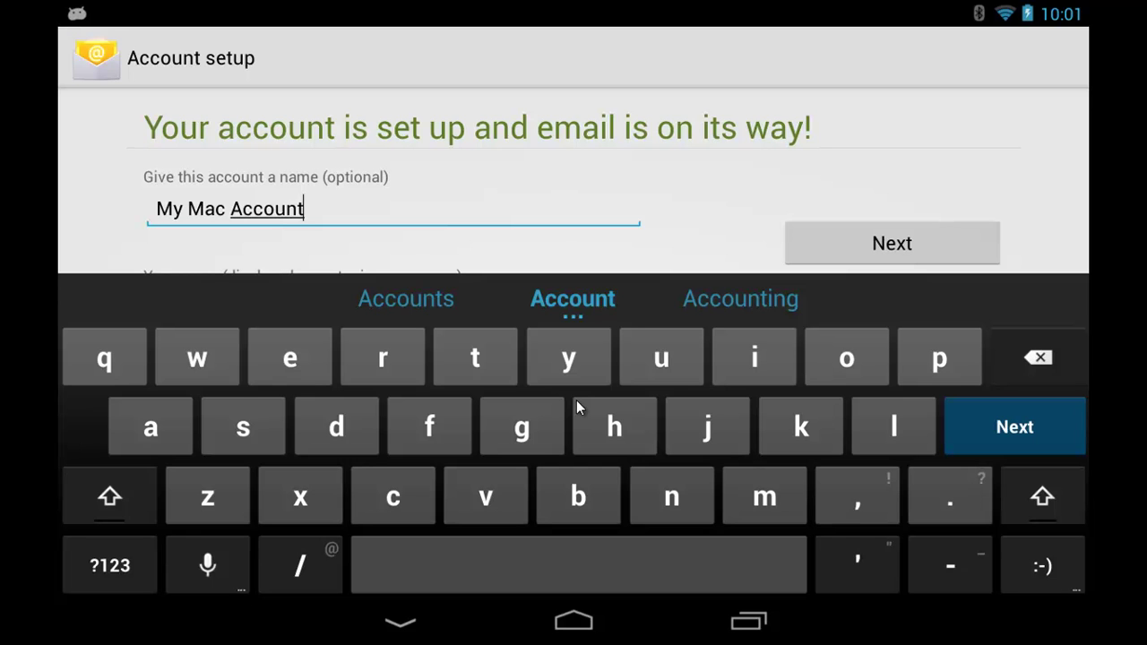
key("Return")
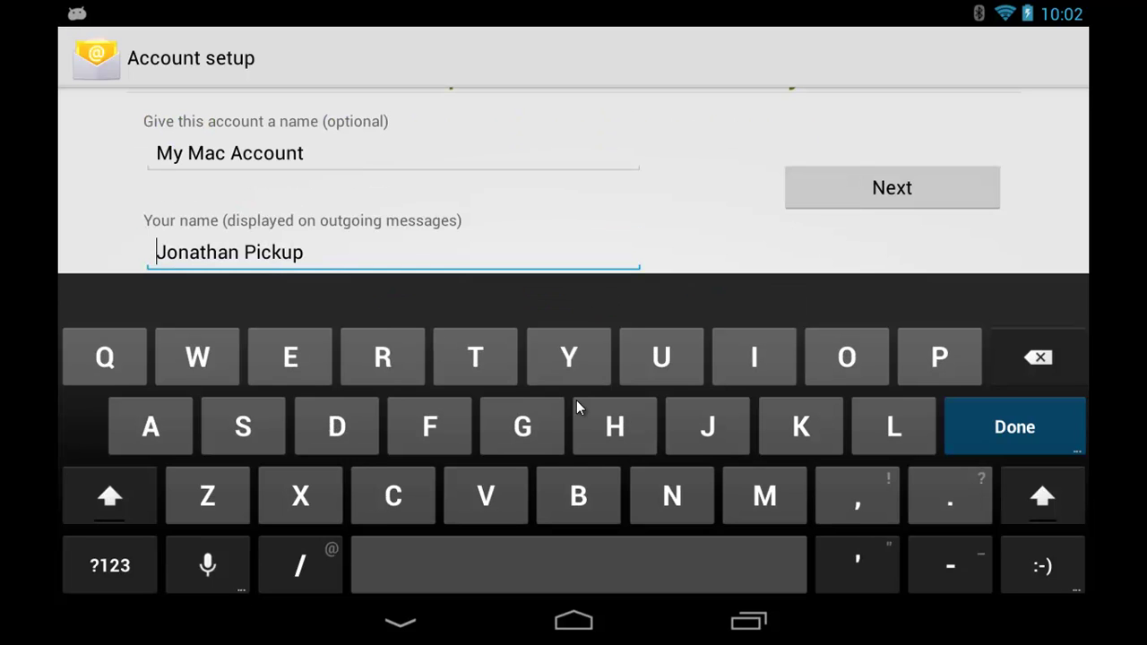
key("Return")
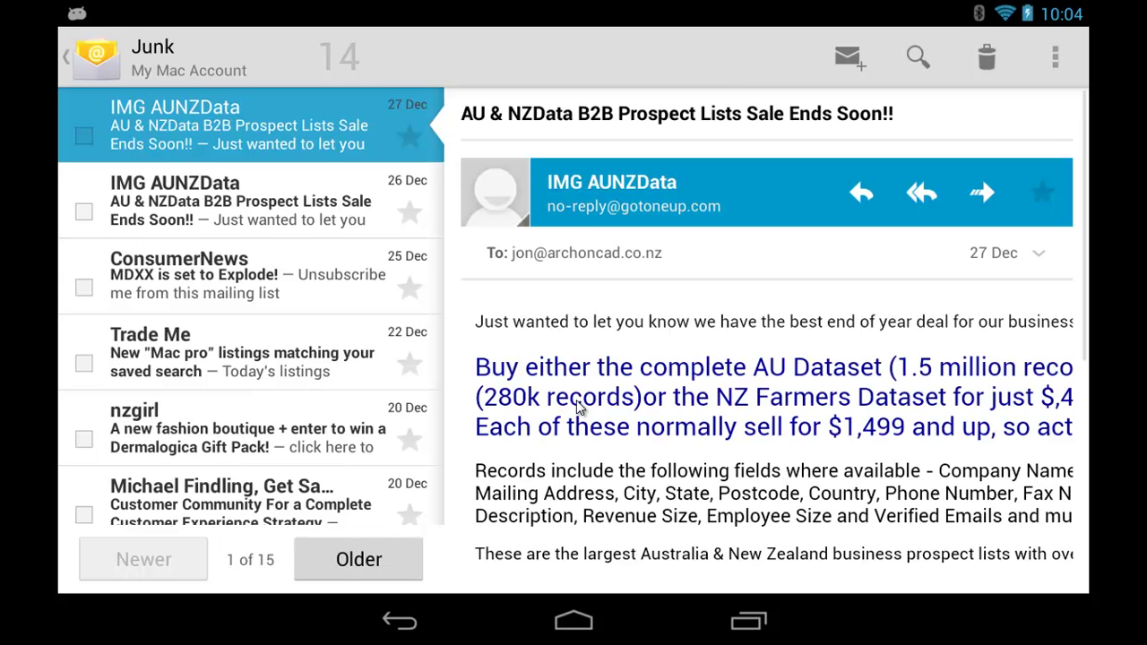
Delete the two IMG AUNZData messages from the Junk folder and return to the message list.
key("Delete")
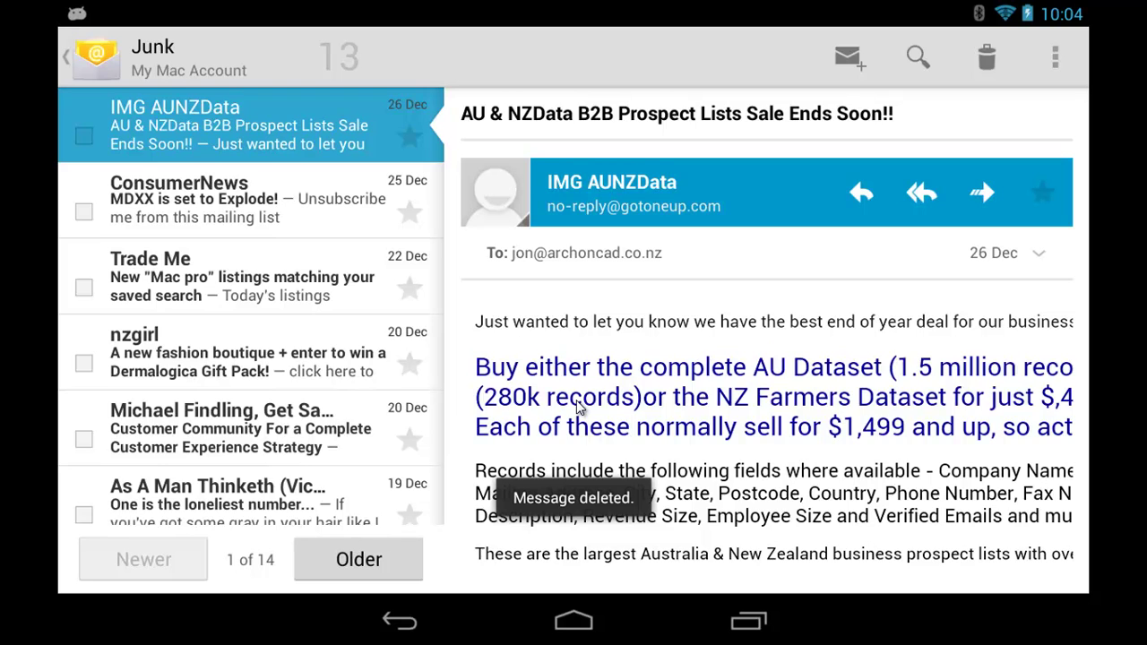
key("Delete")
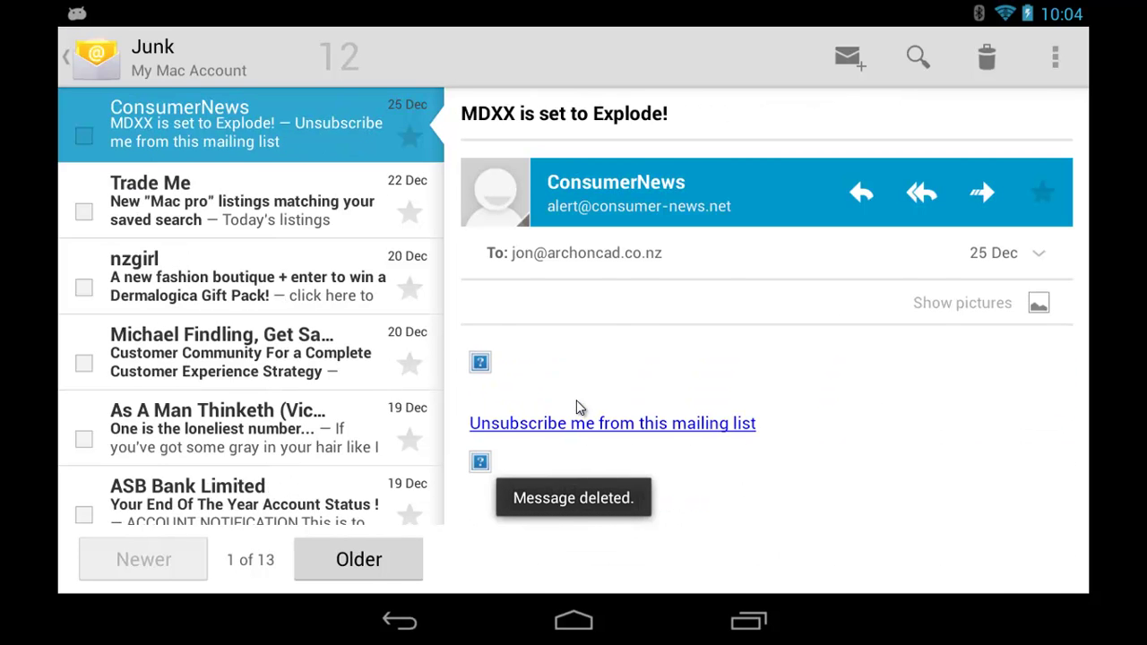
key("Escape")
Select the Junk messages from Trade Me (22 Dec) down through ASB Bank Limited and delete them together.
key("shift+Down")
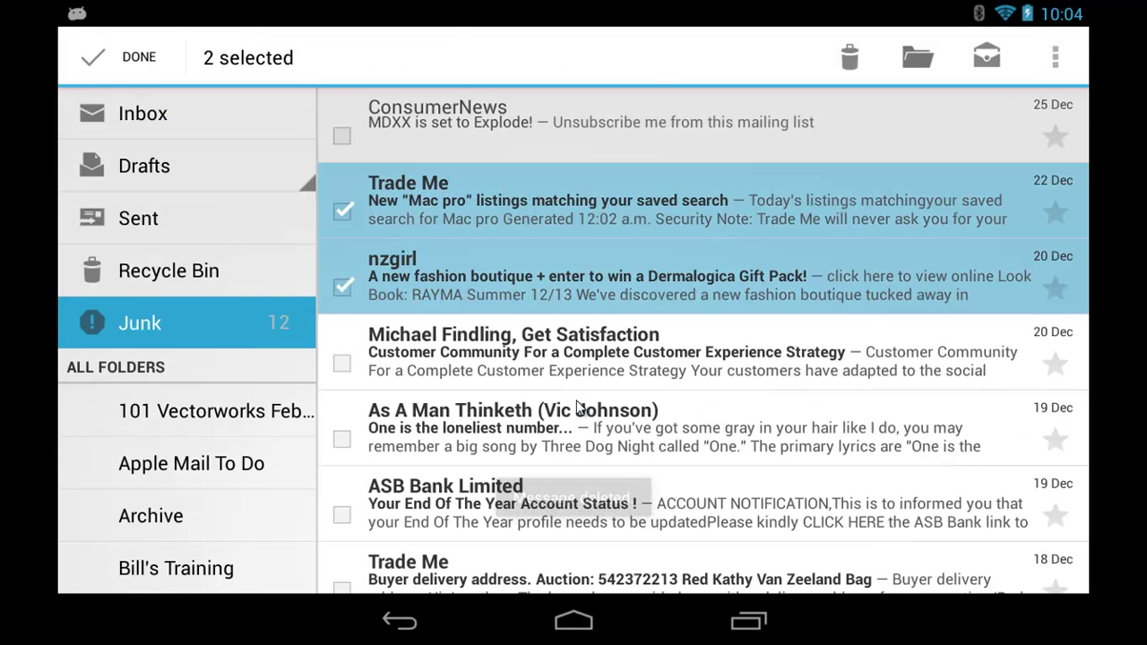
key("shift+Down")
key("shift+Down")
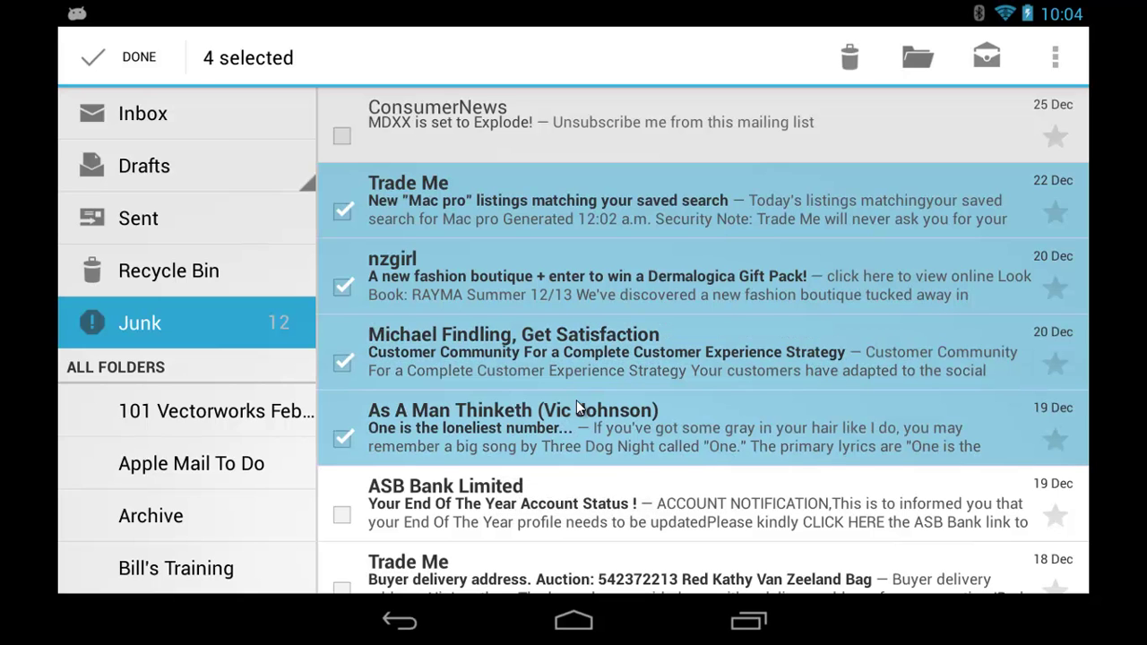
key("shift+Down")
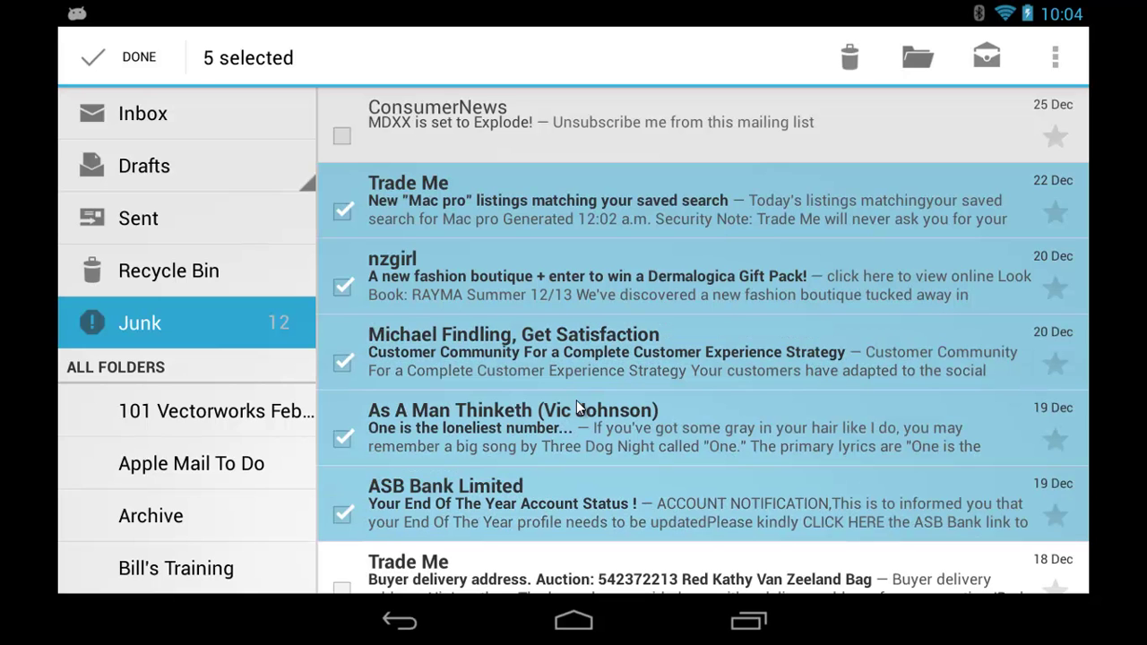
key("Delete")
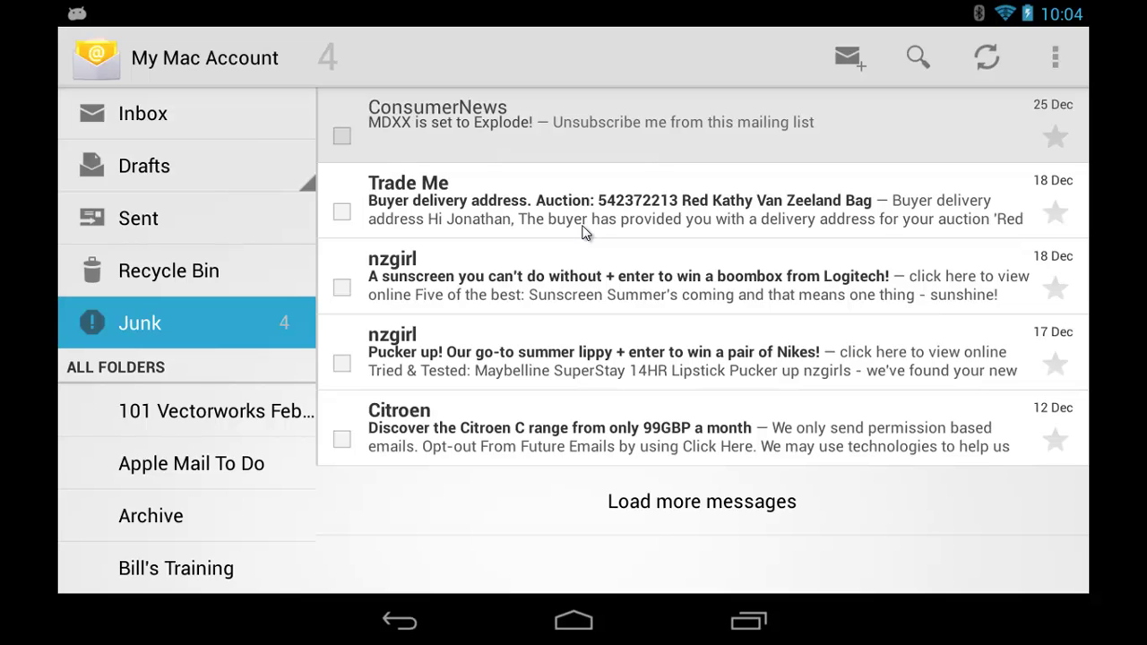
left_click(988, 63)
left_click(1054, 56)
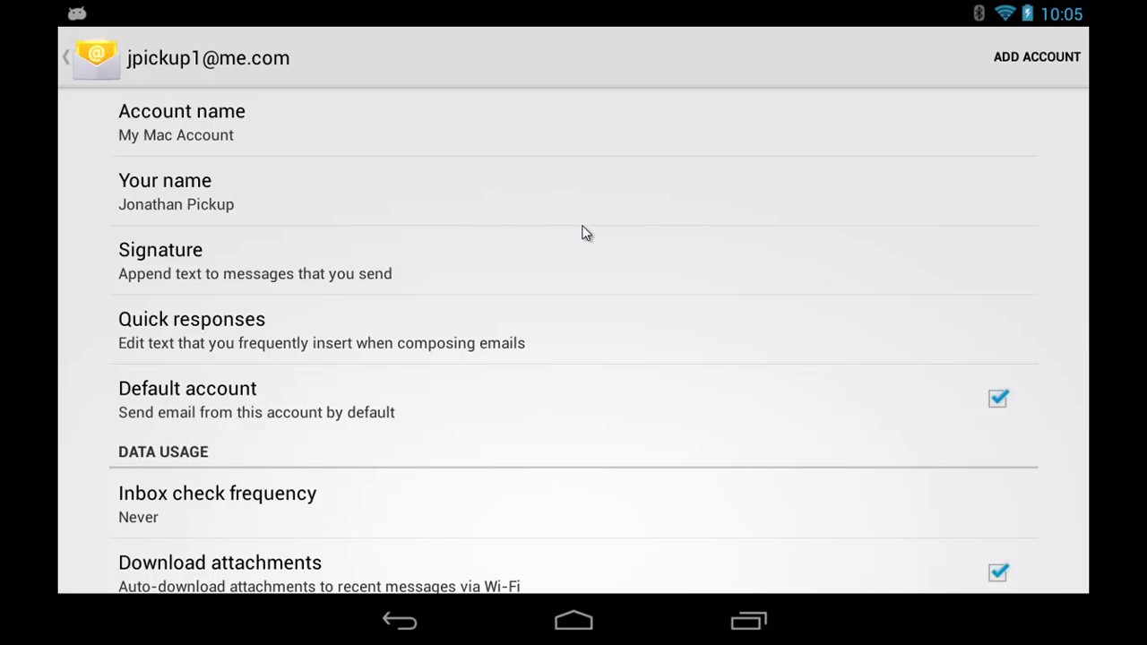
left_click(582, 233)
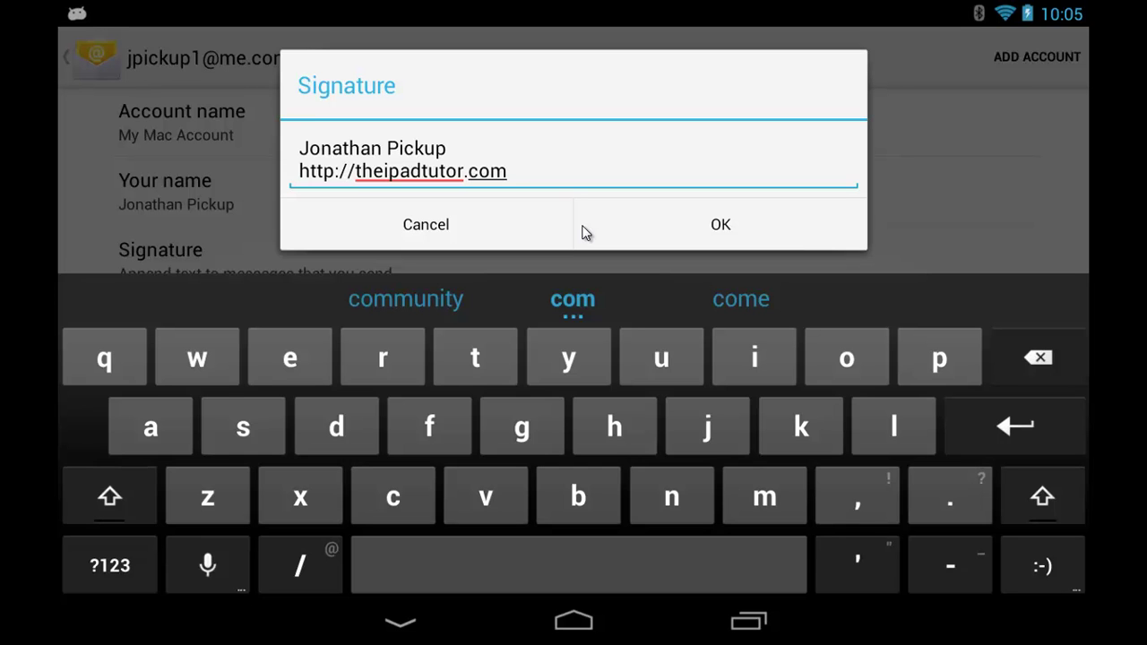
left_click(584, 232)
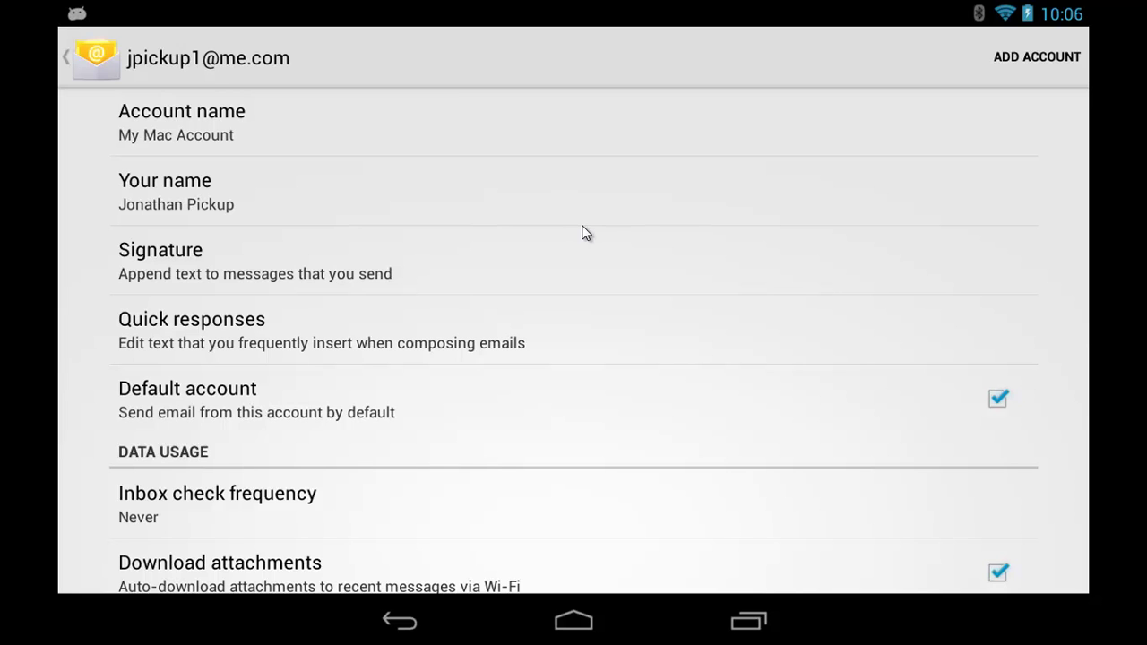
Review the remaining account settings and set the inbox check frequency to every 15 minutes.
left_click_drag(143, 511, 143, 269)
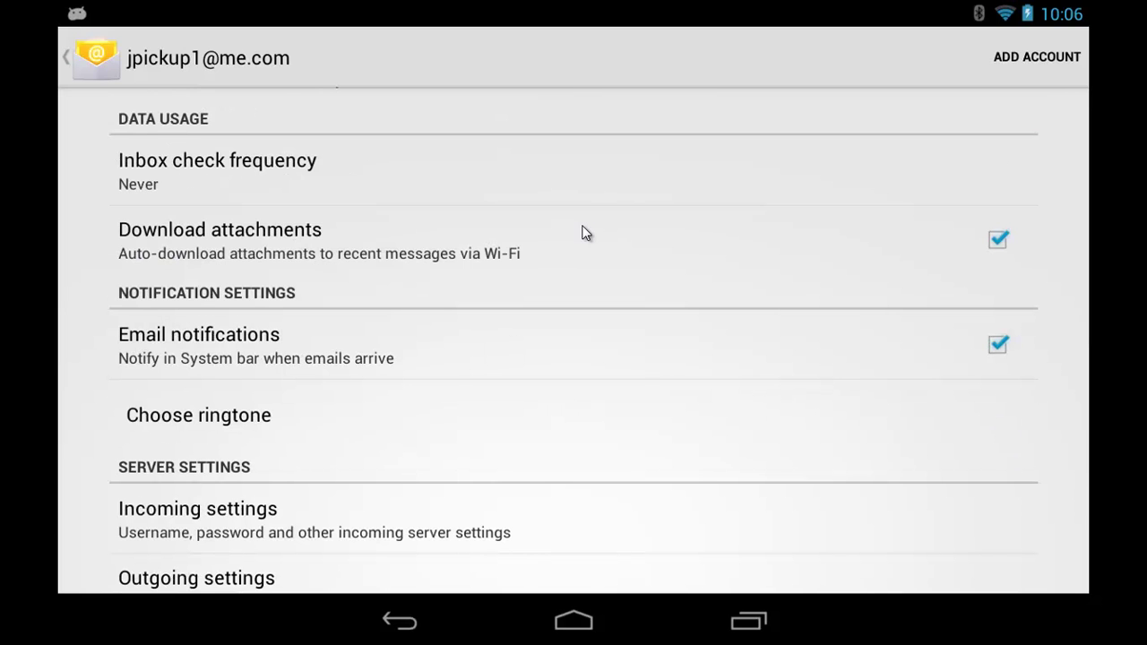
left_click_drag(153, 499, 152, 365)
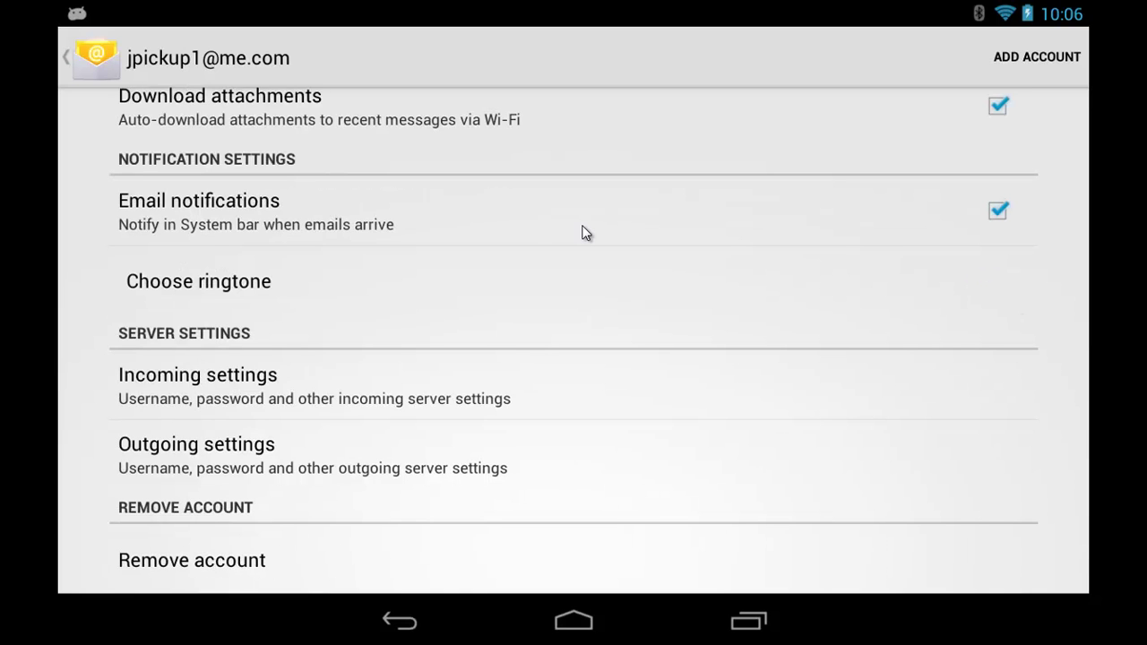
left_click_drag(145, 255, 145, 285)
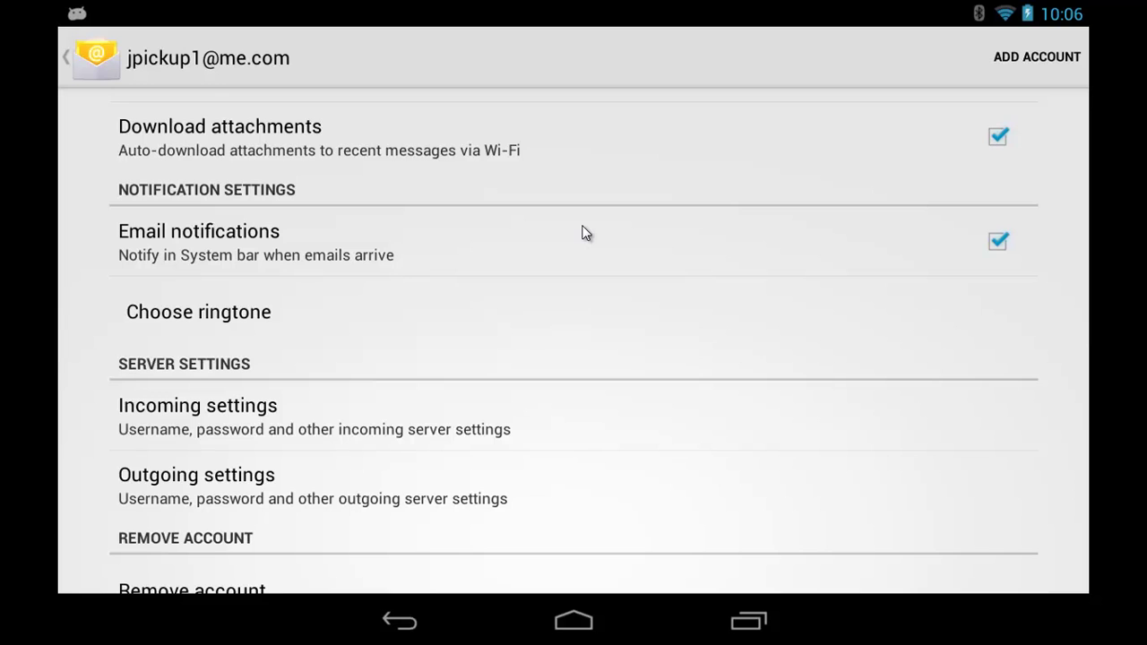
scroll(583, 233, "up", 5)
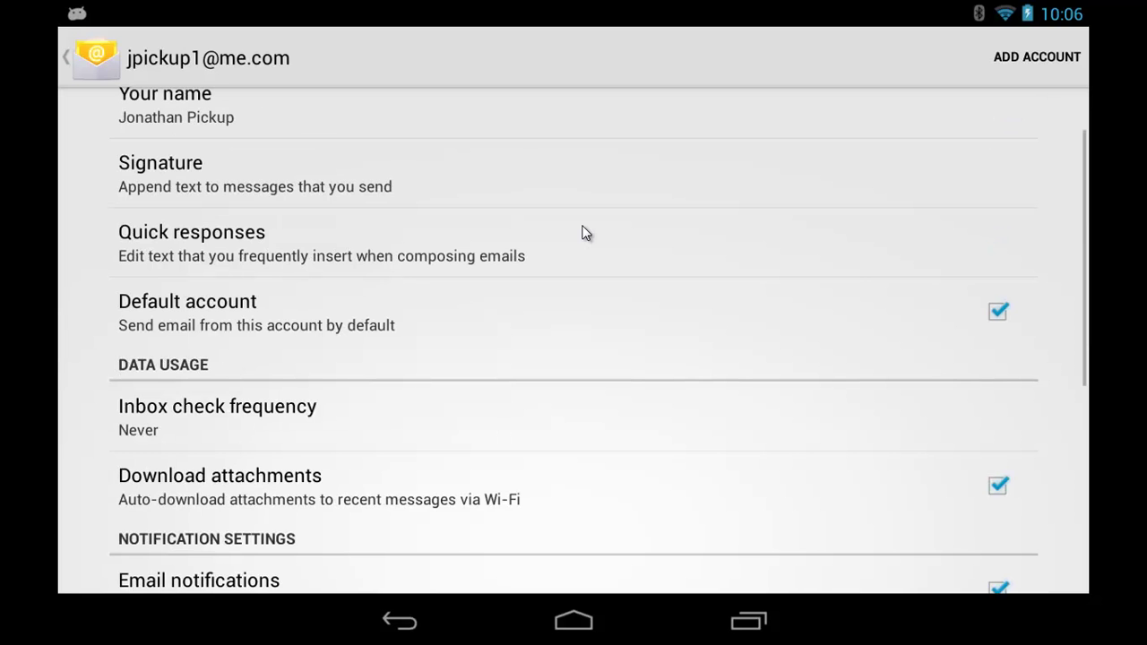
scroll(583, 233, "up", 2)
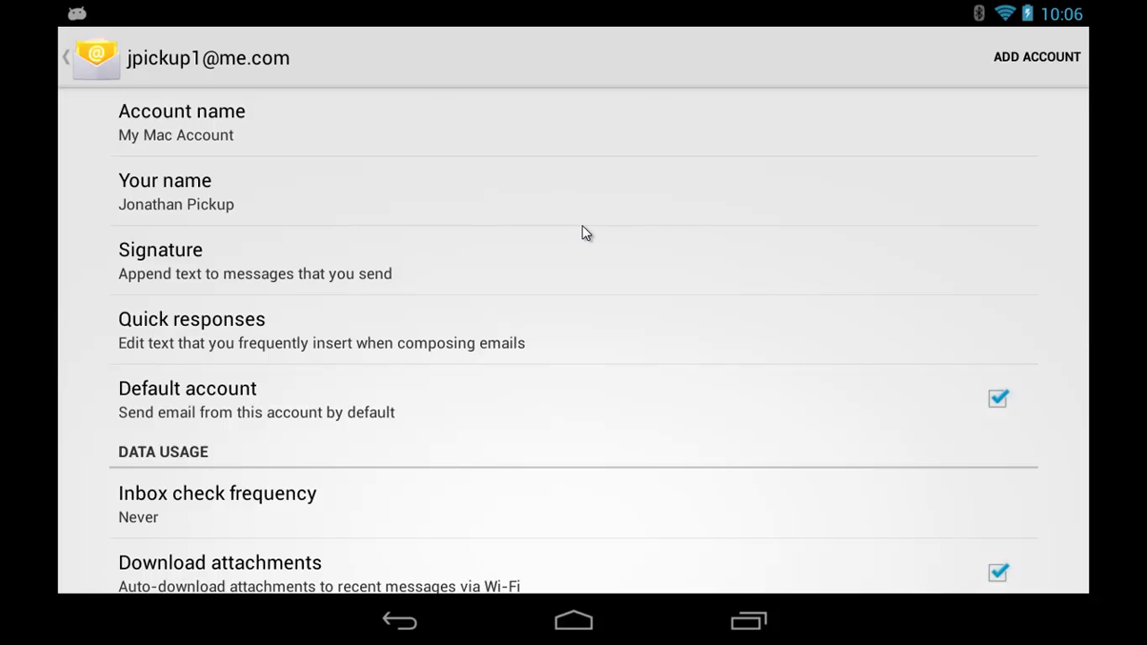
left_click_drag(148, 460, 148, 281)
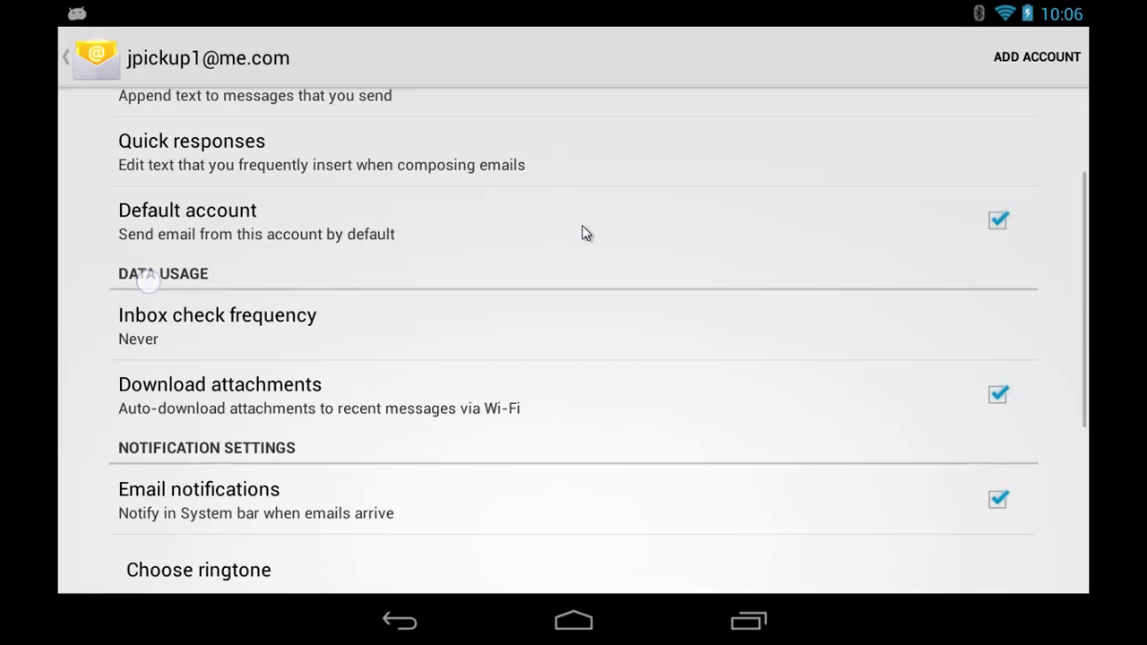
scroll(583, 233, "down", 1)
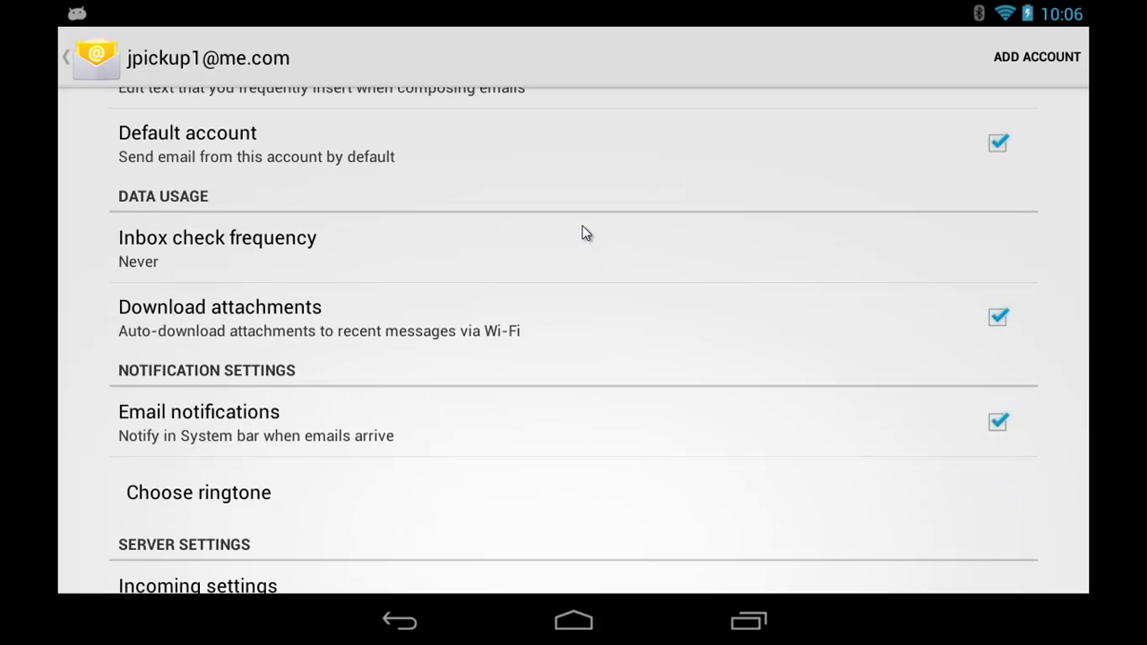
left_click(582, 233)
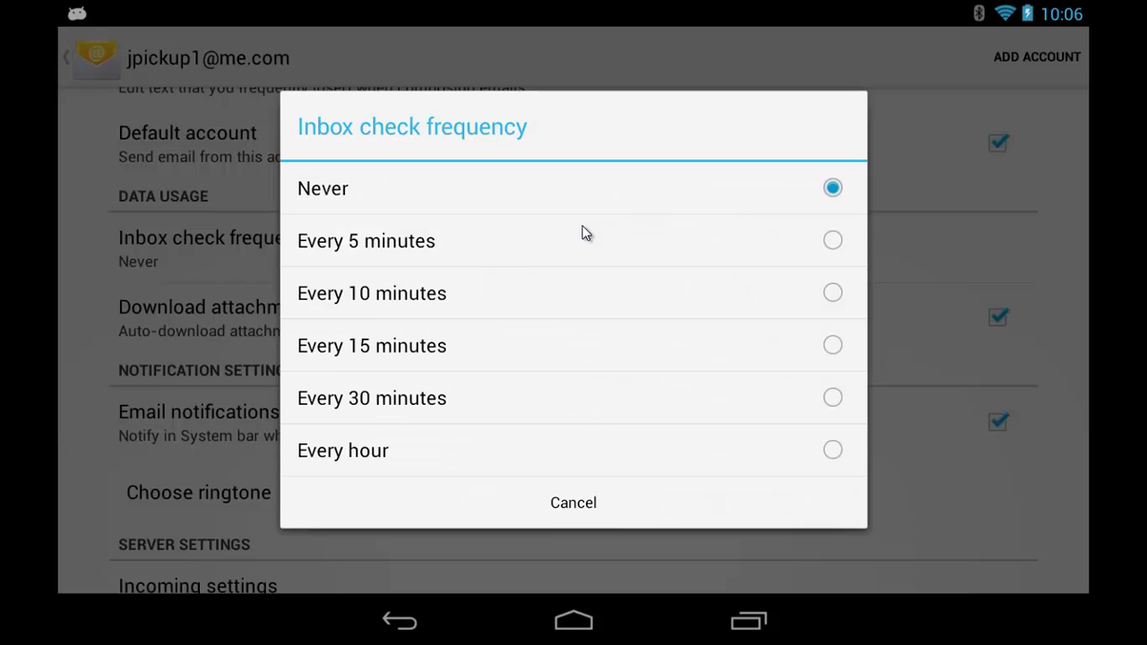
left_click(416, 345)
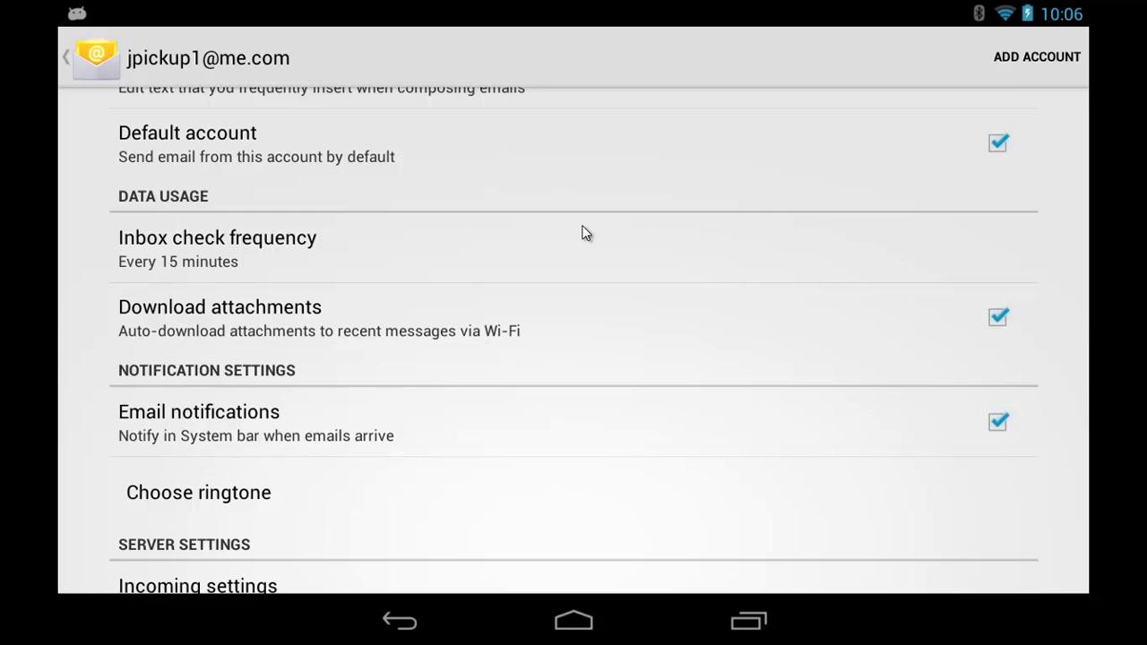
Return to the home screen and pick the Email app from the full list of apps.
key("Home")
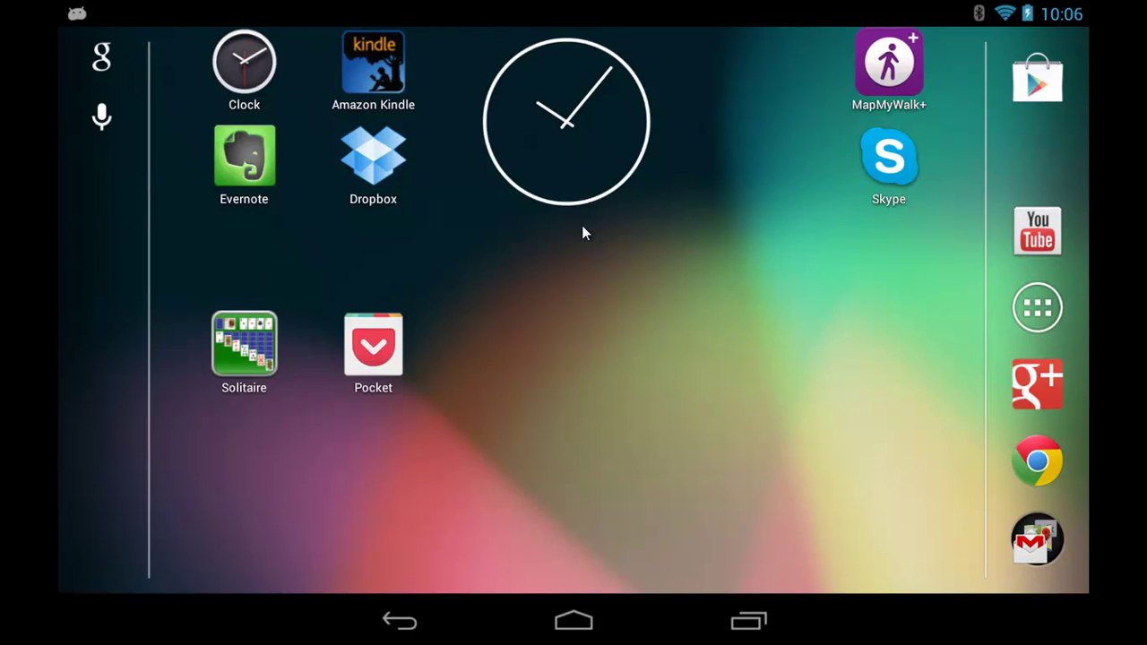
key("a")
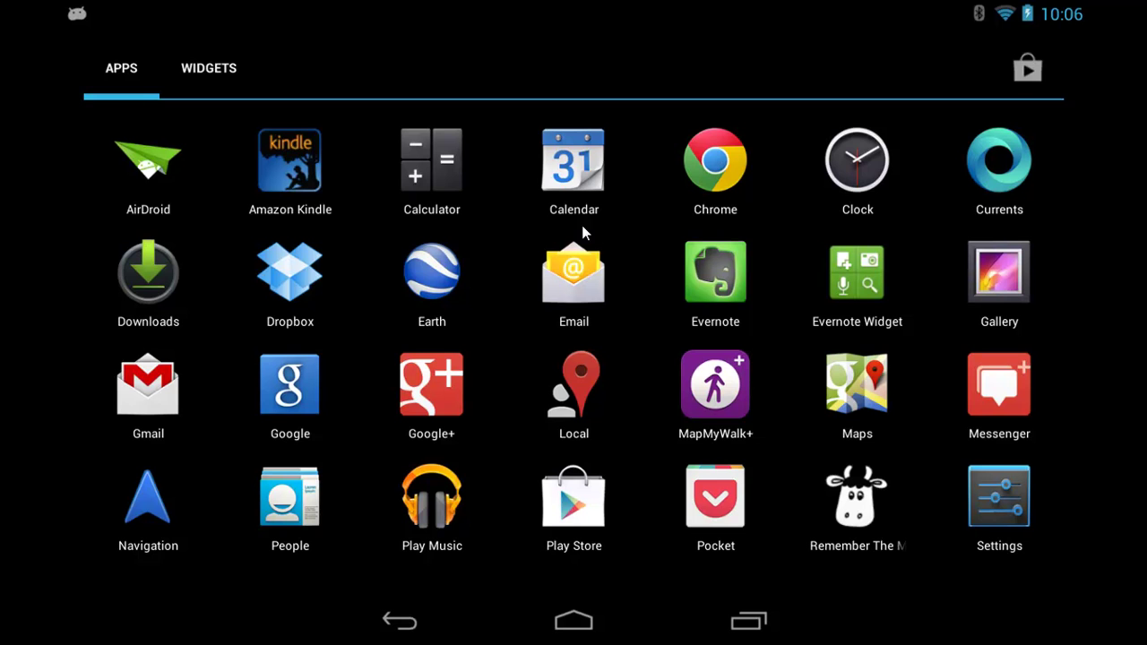
left_click(574, 298)
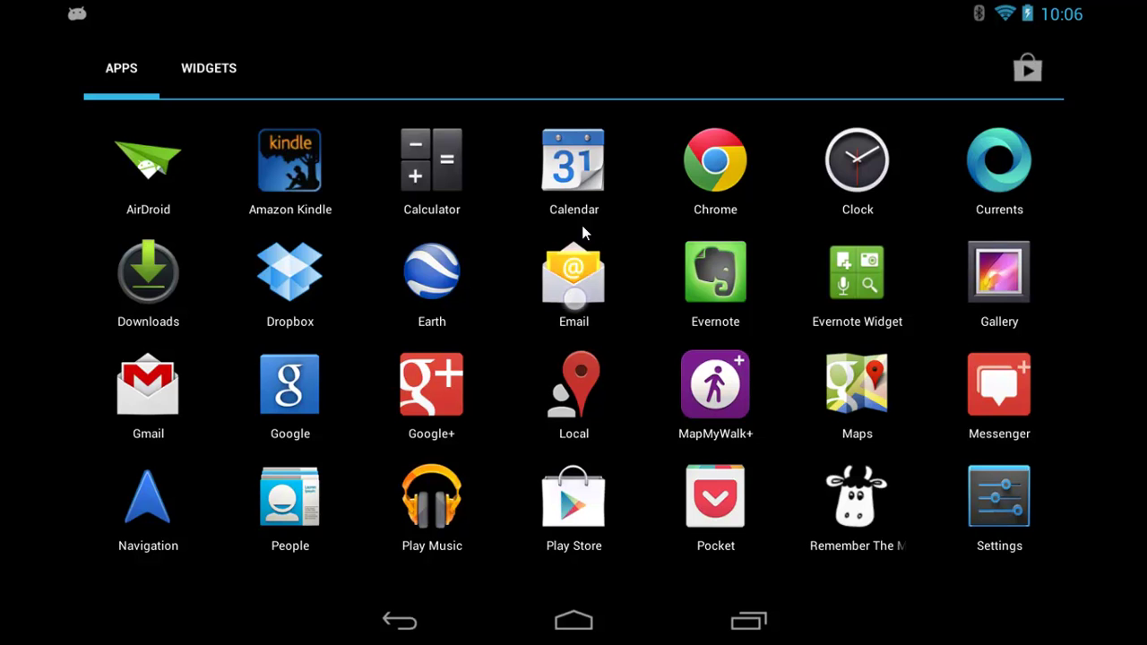